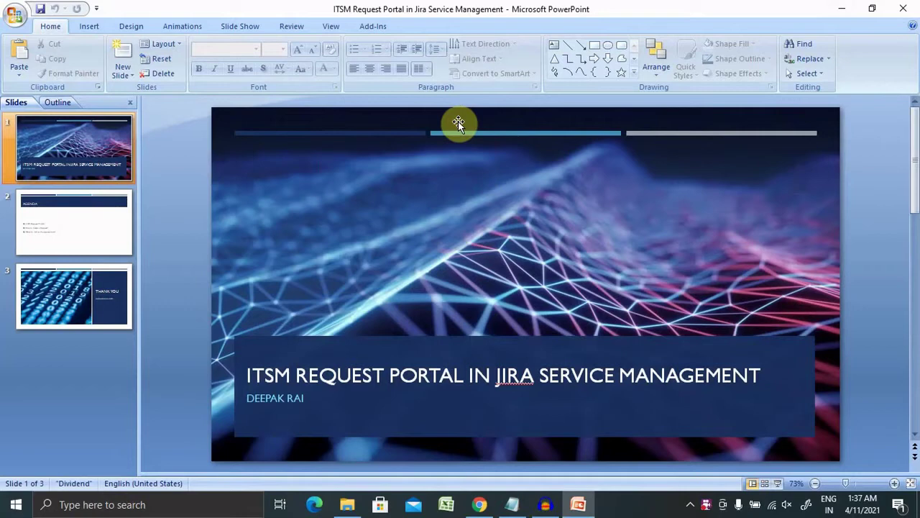
Show the Agenda slide in PowerPoint, then switch to the Jira page in Chrome.
click(98, 227)
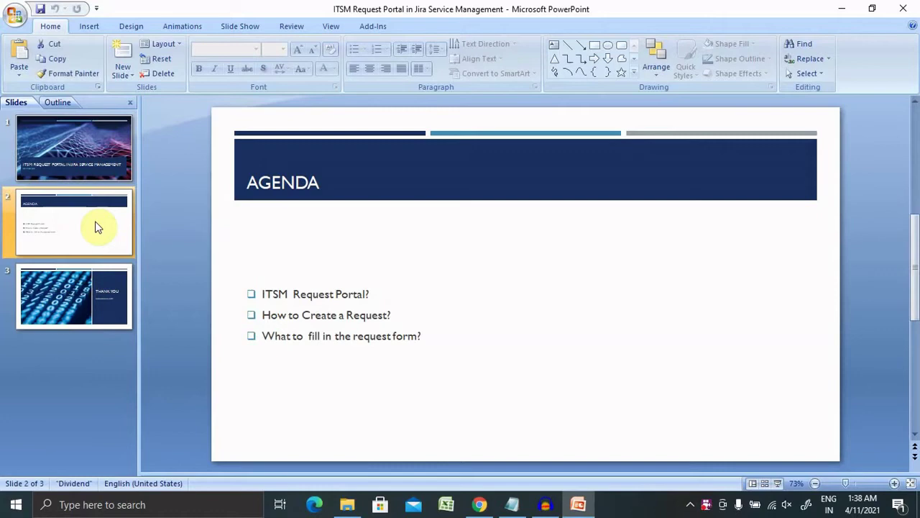
click(478, 503)
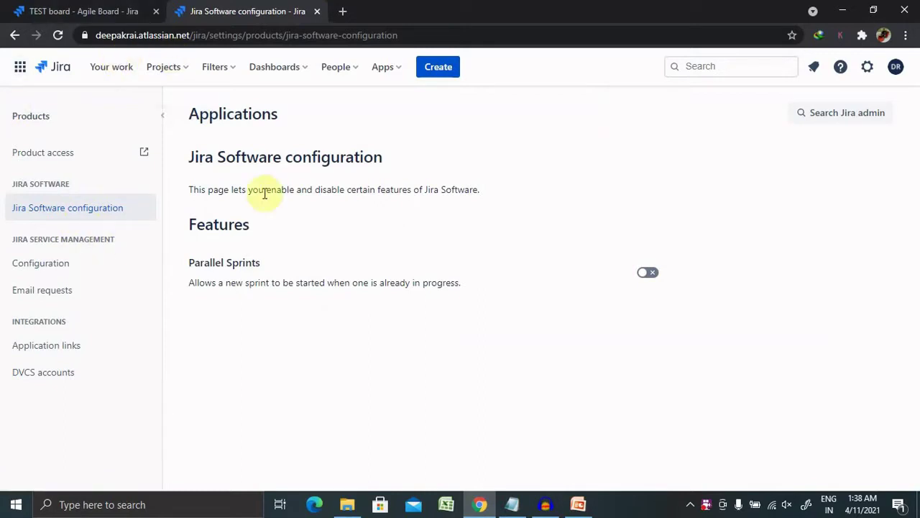
Switch to Jira Service Management through the app switcher and open the ITSM project.
click(20, 73)
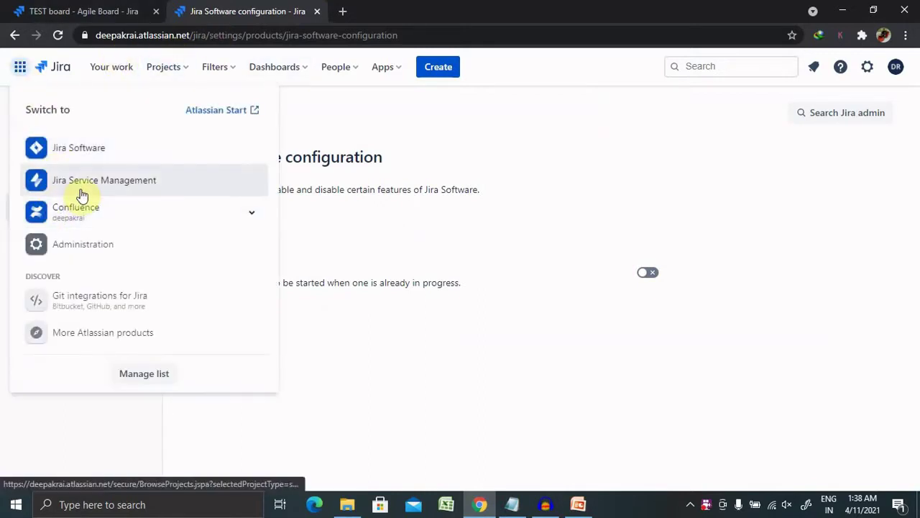
click(81, 193)
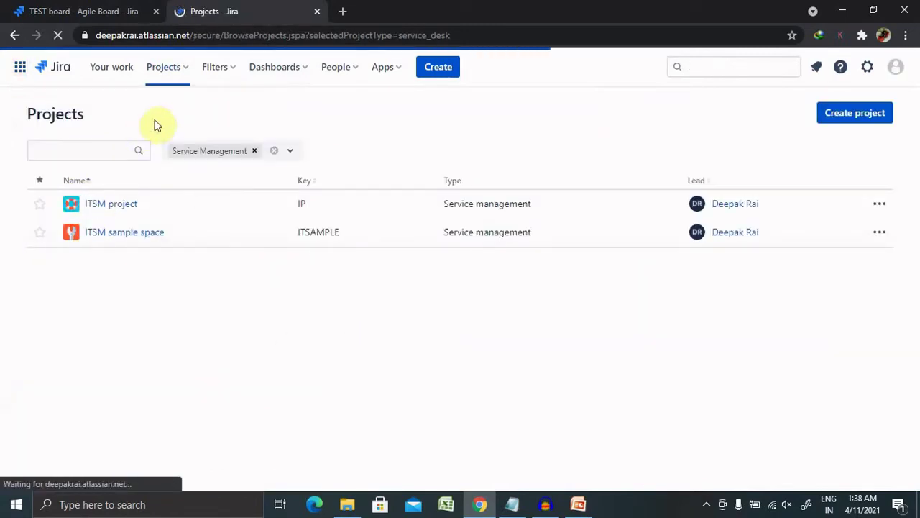
click(114, 212)
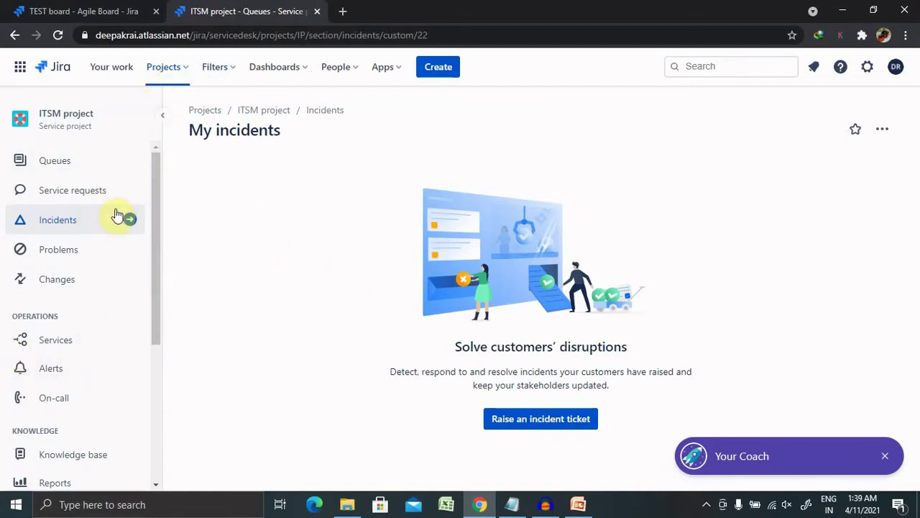
mouse_move(154, 264)
mouse_down()
mouse_move(171, 449)
mouse_move(173, 266)
mouse_up()
Start a new ITSM issue and browse the request type list for Set up VPN to the office.
click(438, 71)
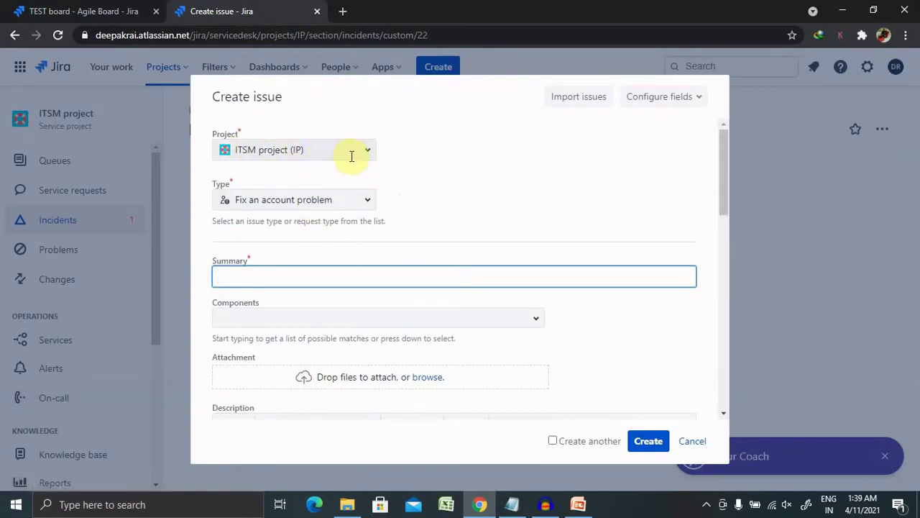
click(343, 200)
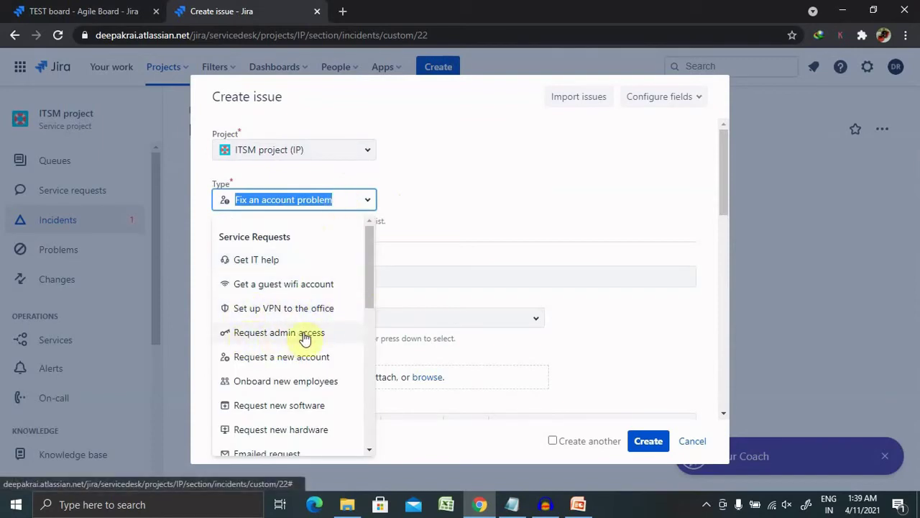
scroll(371, 305, down, 3)
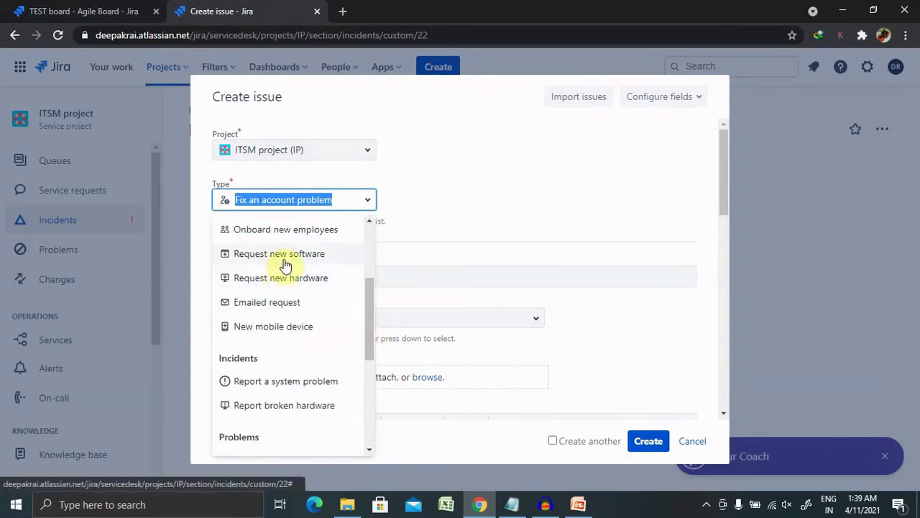
mouse_move(369, 313)
mouse_down()
mouse_move(376, 381)
mouse_move(358, 263)
mouse_up()
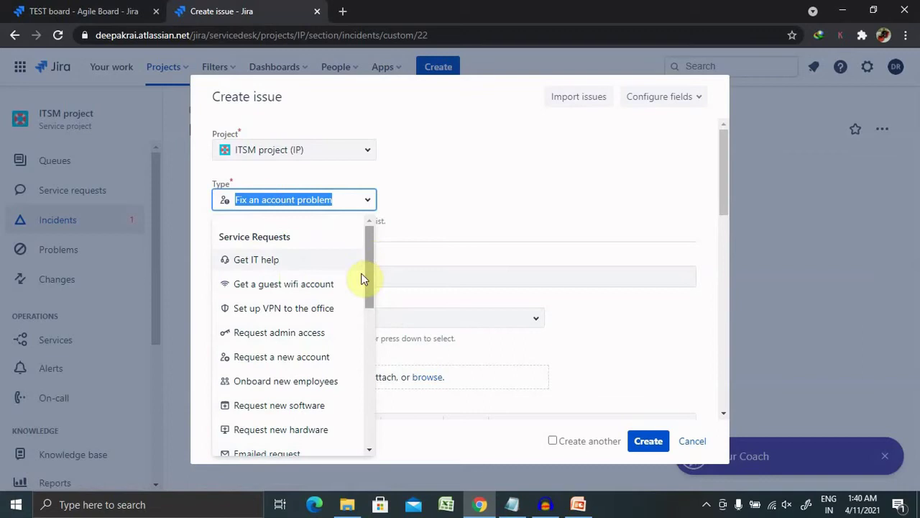
Choose the Set up VPN to the office type and enter the summary 'Unable to set VPN'.
click(274, 318)
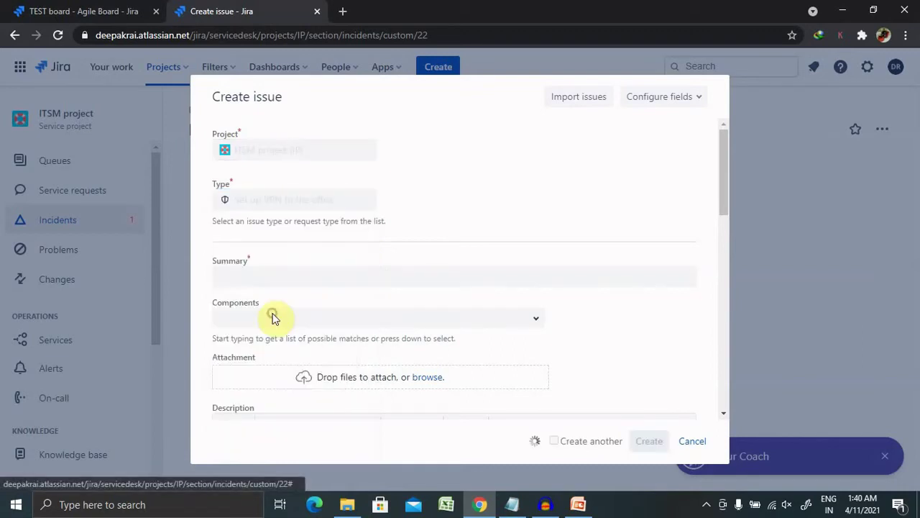
click(293, 276)
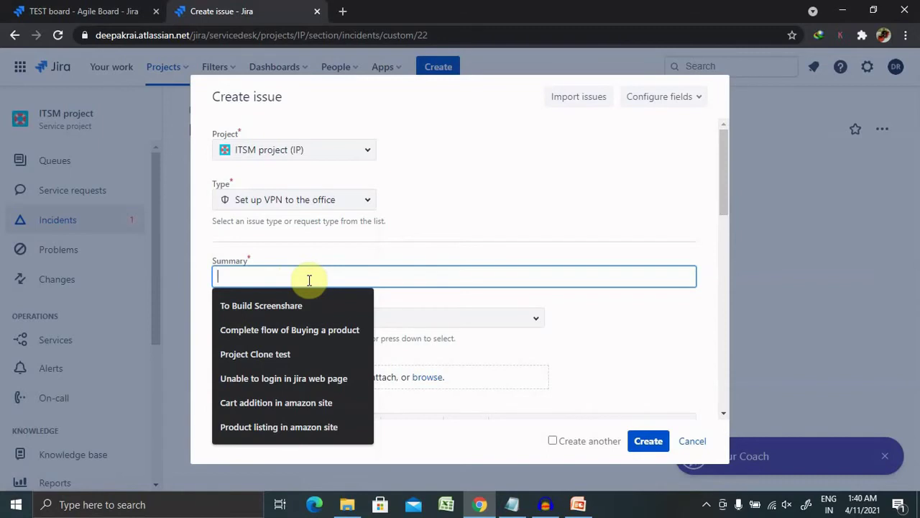
text(Unab)
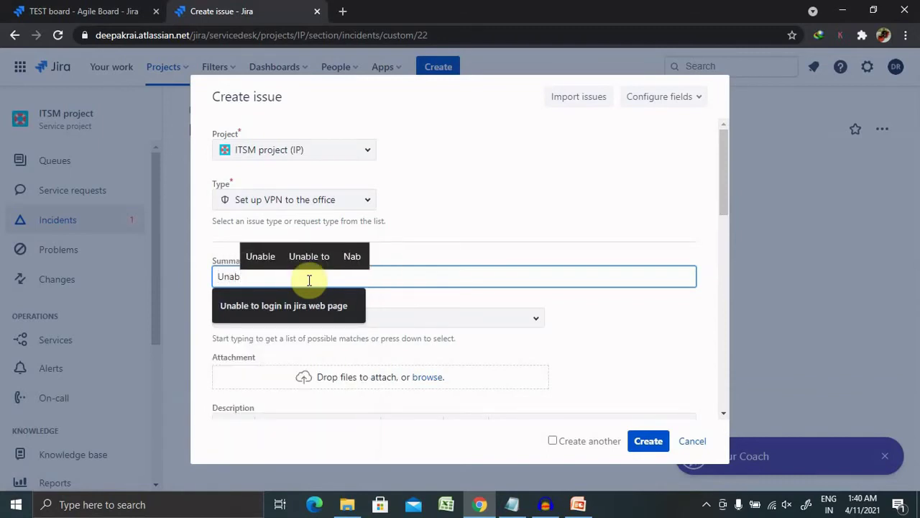
text(le to  s)
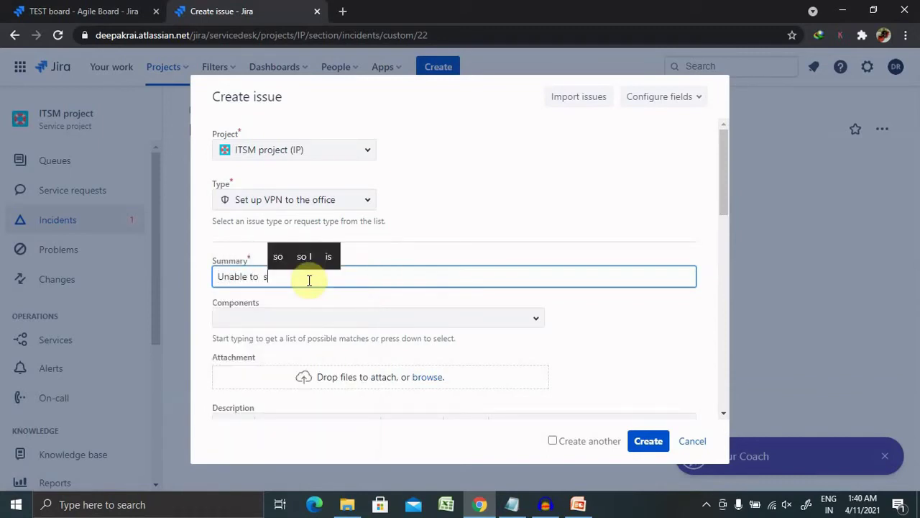
text(et V)
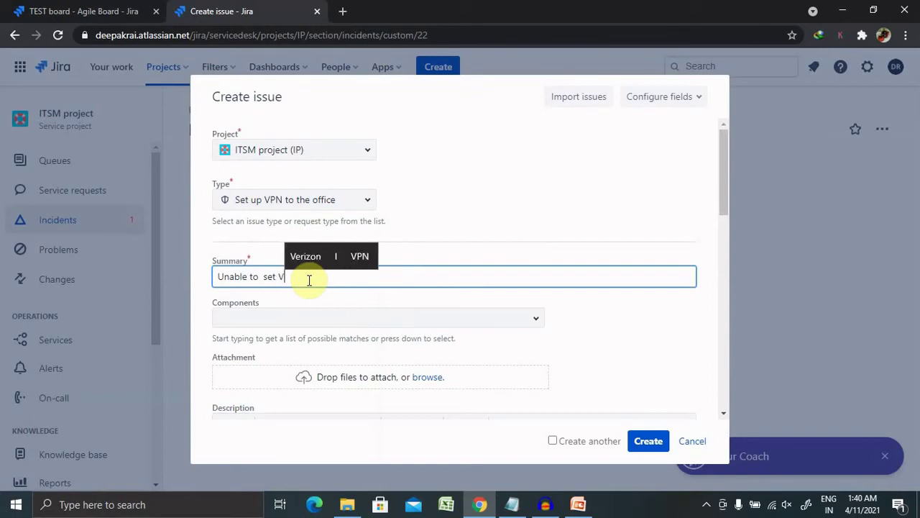
text(PN)
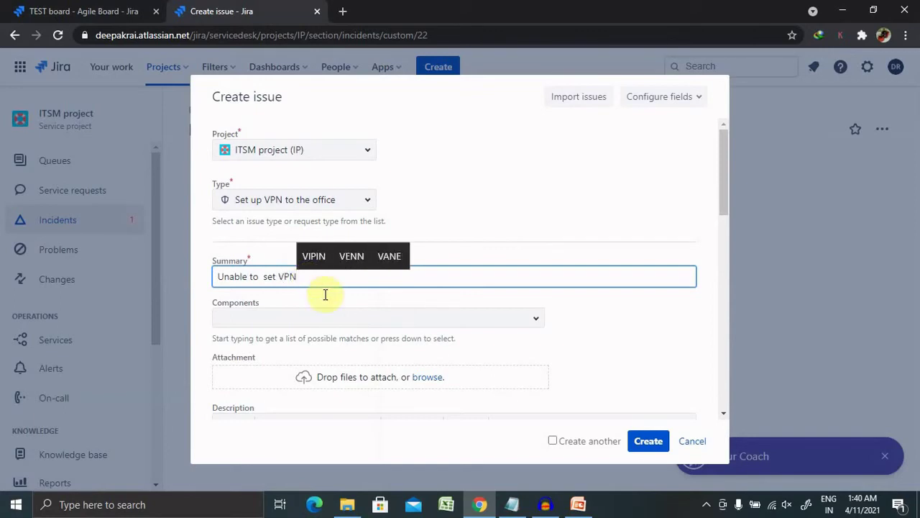
Open the Components list and close it without selecting any component.
click(371, 317)
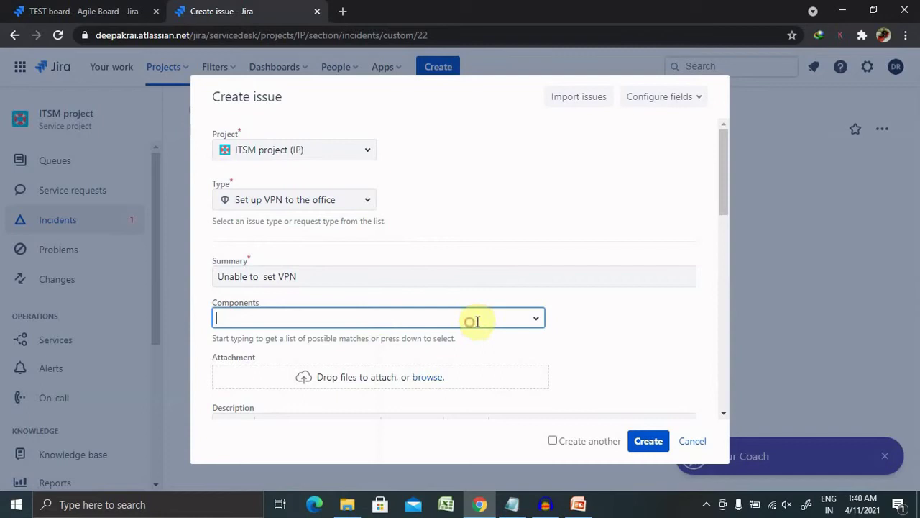
click(536, 319)
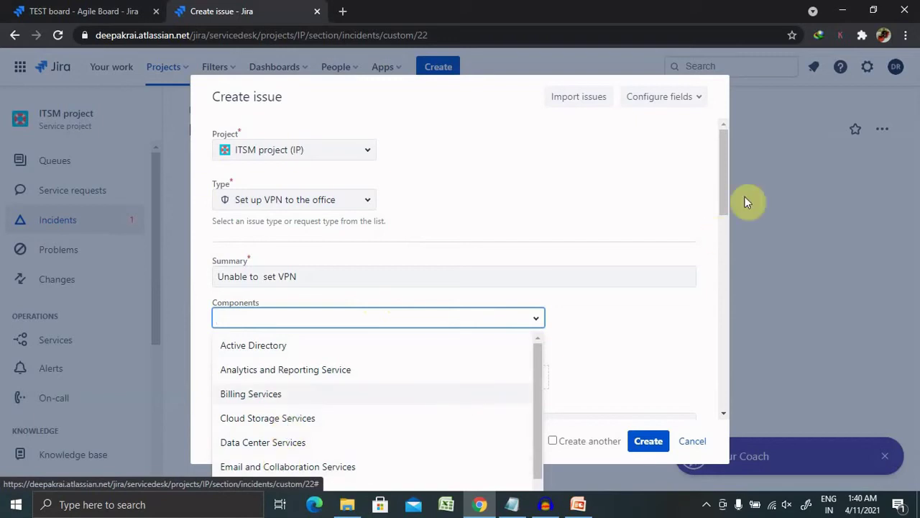
mouse_move(727, 179)
mouse_down()
mouse_move(725, 226)
mouse_move(729, 193)
mouse_up()
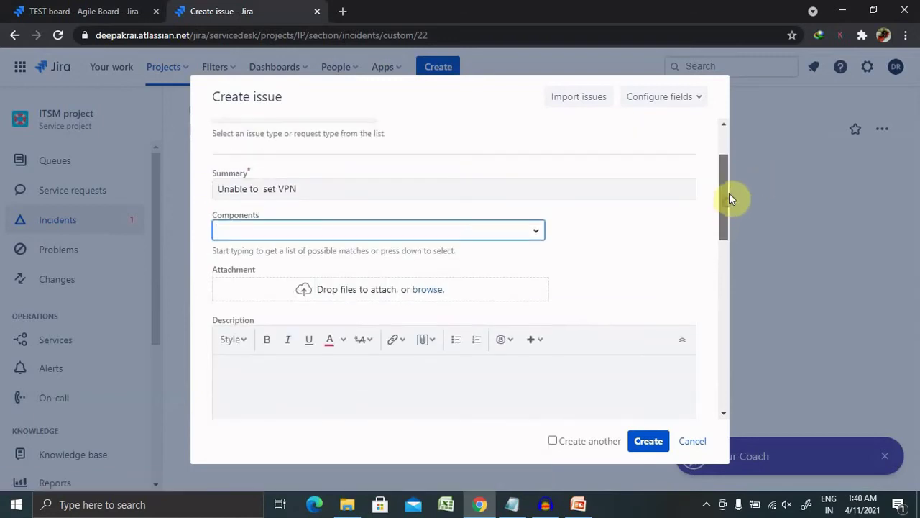
click(539, 250)
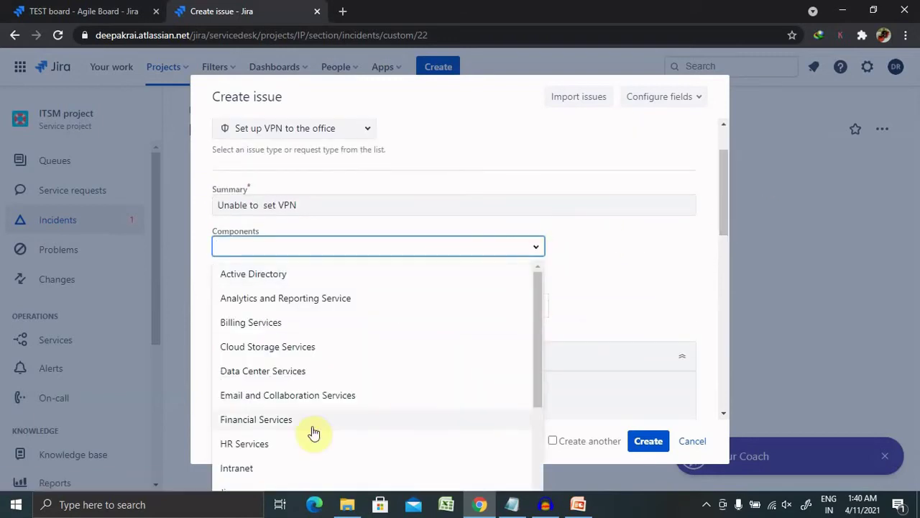
click(598, 292)
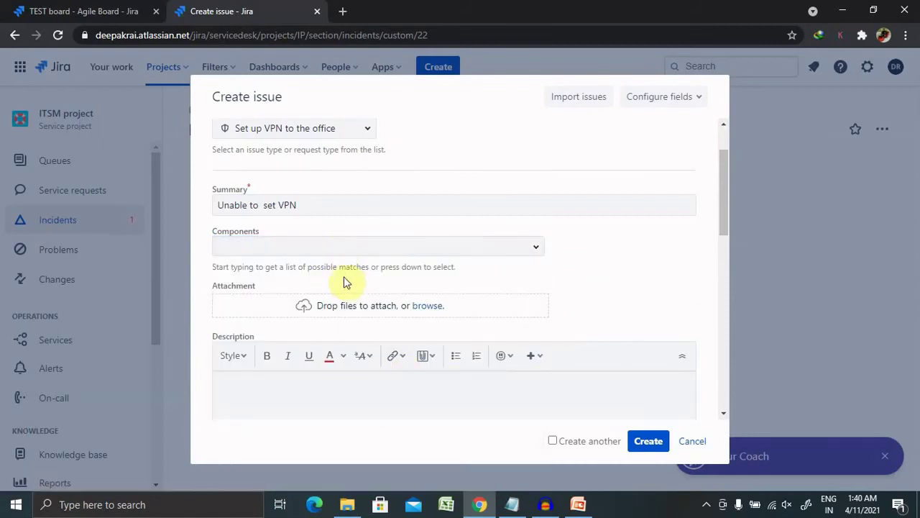
mouse_move(728, 207)
mouse_down()
mouse_move(735, 271)
mouse_move(733, 242)
mouse_up()
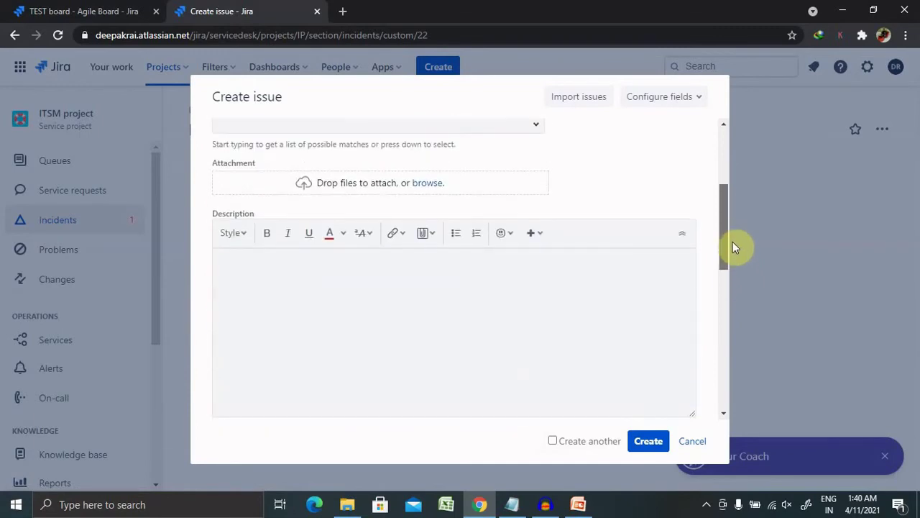
Enter 'Test' as the request's description.
click(418, 307)
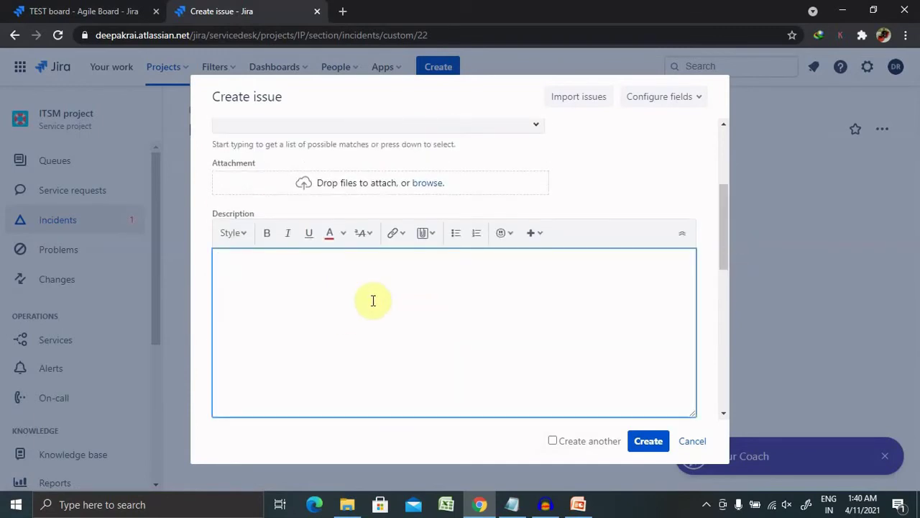
text(Test)
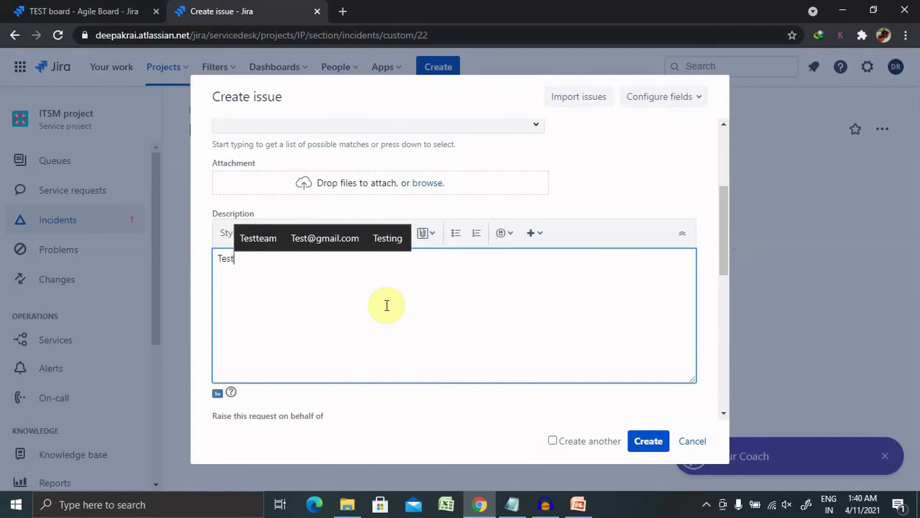
drag(729, 223, 737, 320)
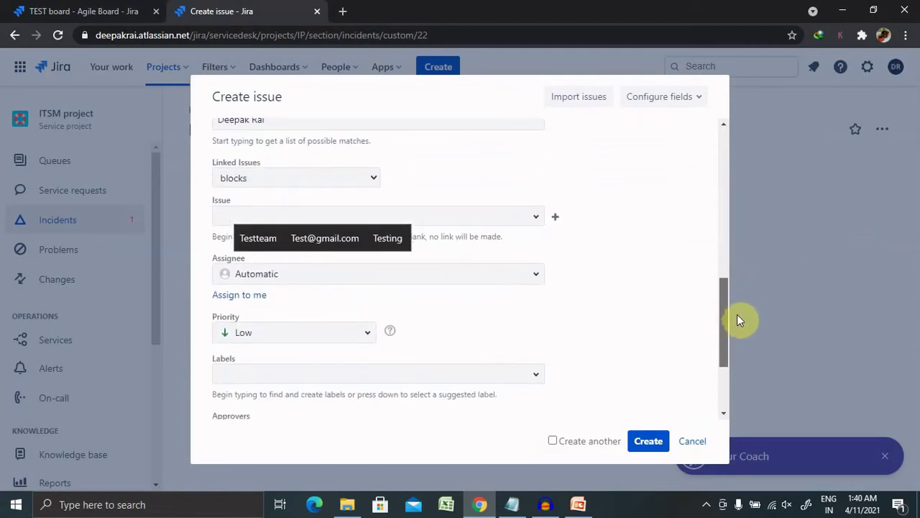
Keep the linked issue type as blocks and set the priority to Highest.
click(343, 180)
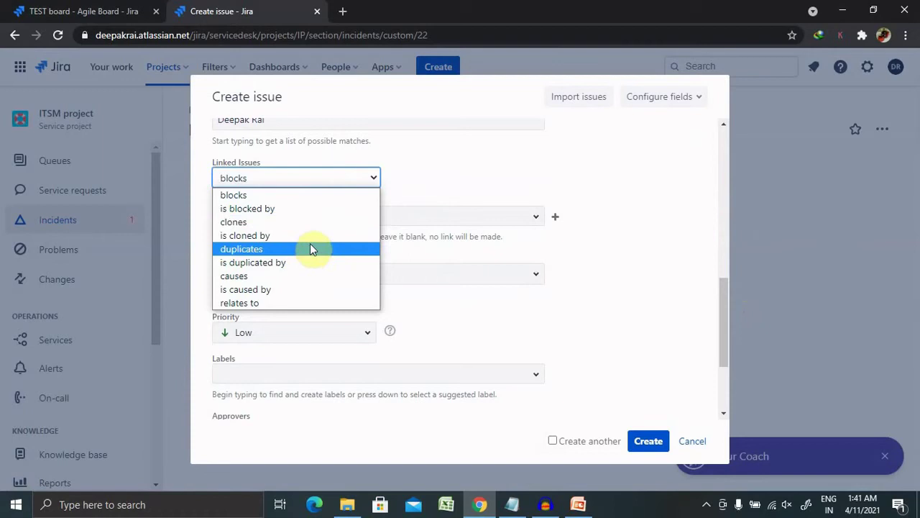
click(478, 164)
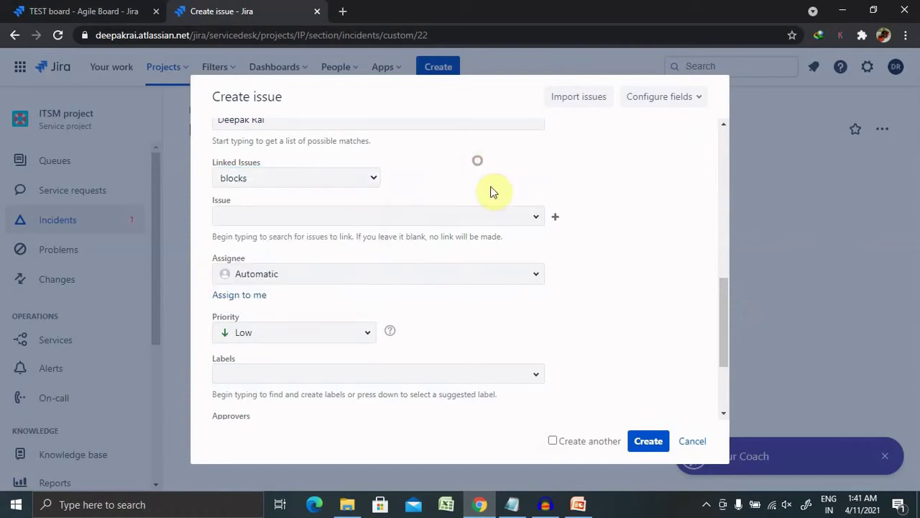
click(353, 332)
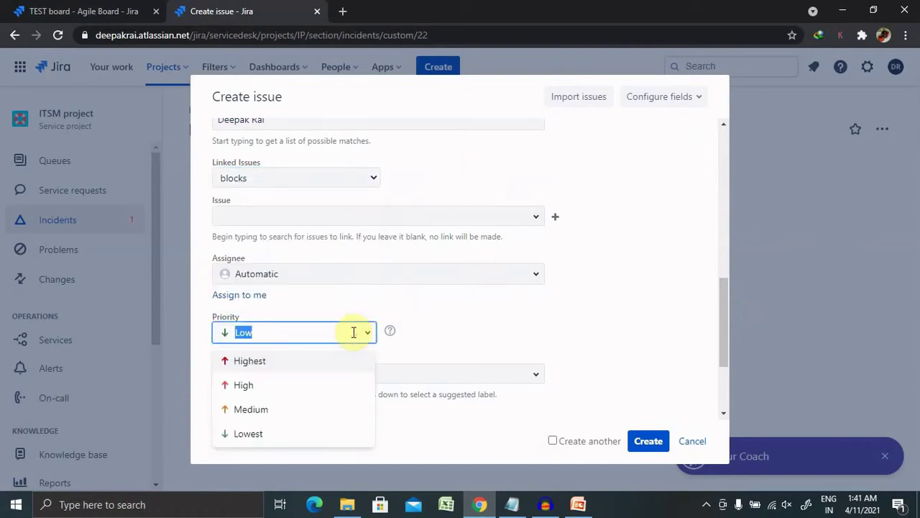
click(260, 363)
Leave Labels empty and move focus to the Organizations field.
drag(726, 332, 727, 309)
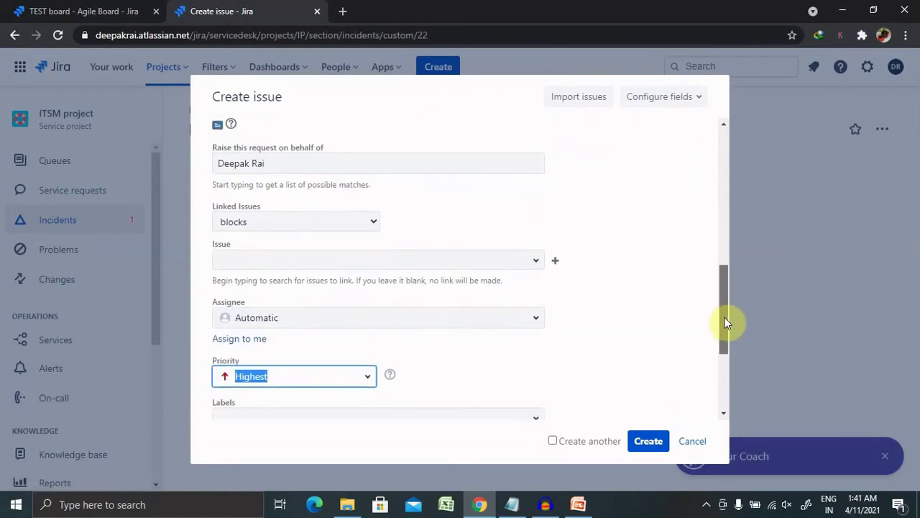
drag(724, 323, 722, 374)
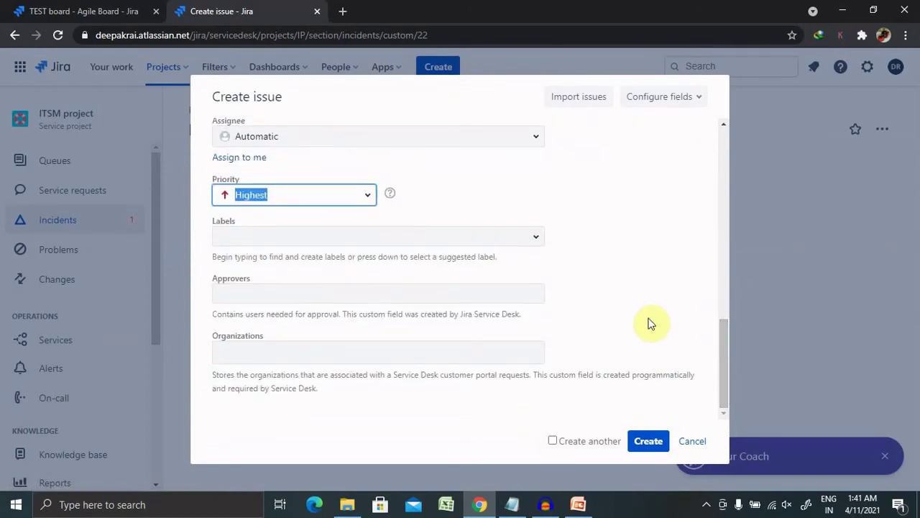
click(536, 245)
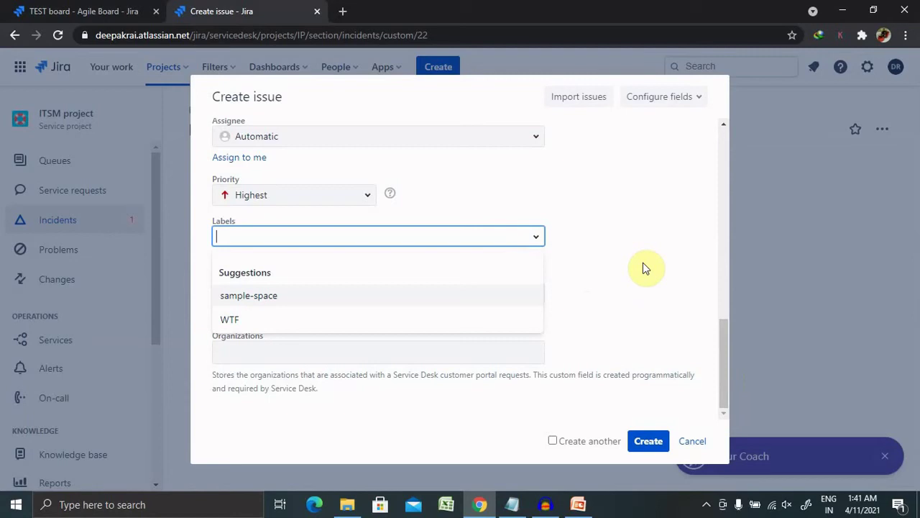
click(600, 271)
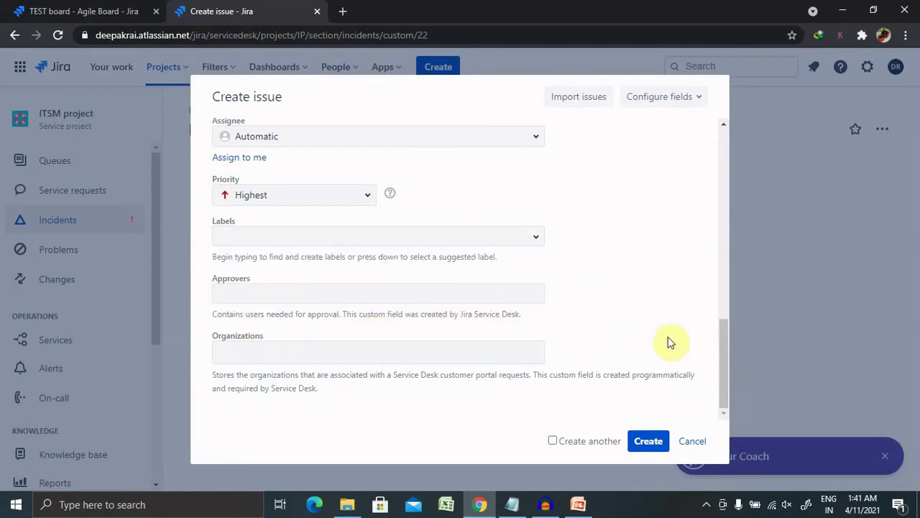
click(323, 350)
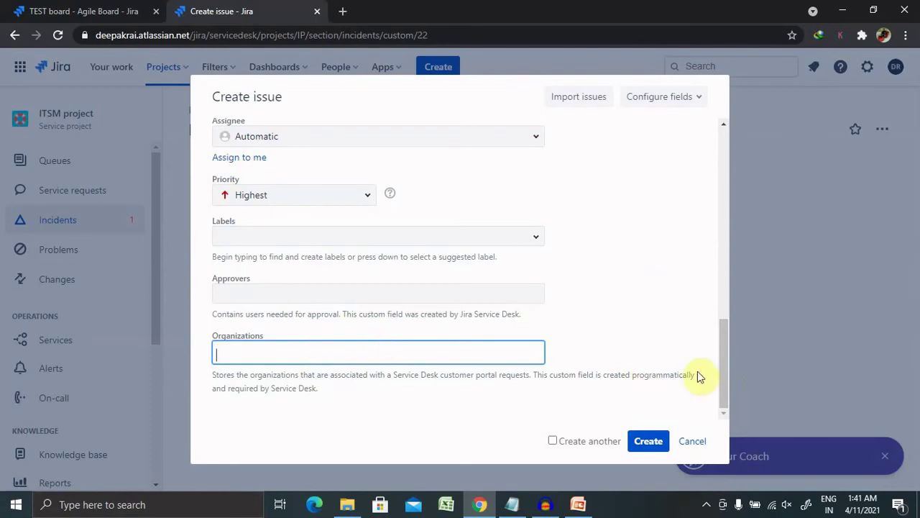
Return to the top of the form and review the Configure fields list without changes.
drag(724, 372, 731, 169)
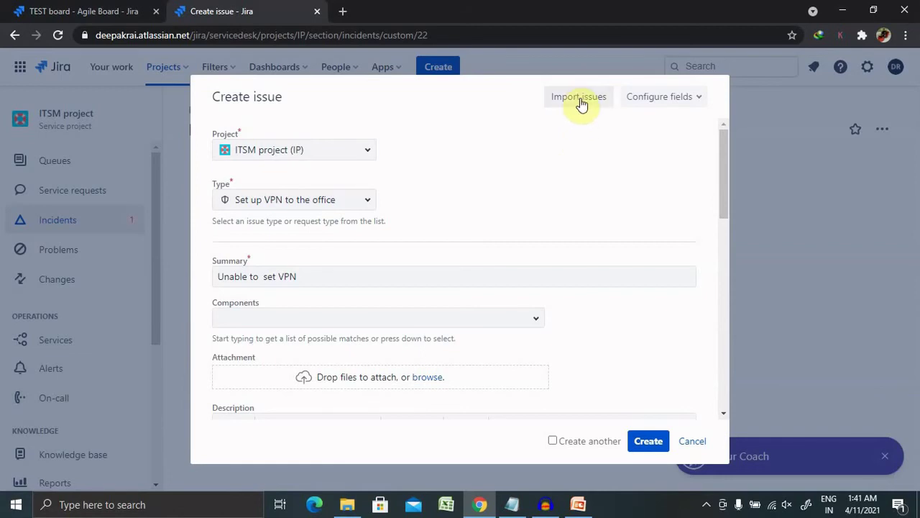
click(653, 108)
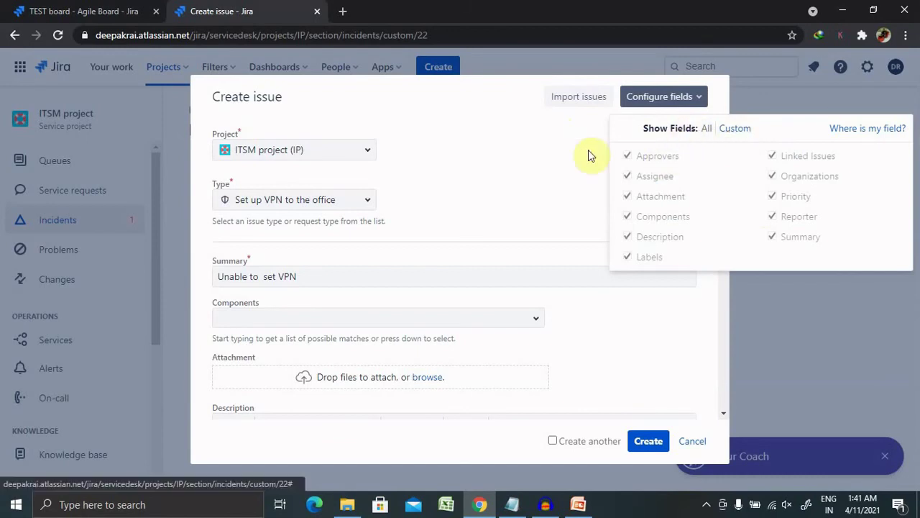
click(565, 146)
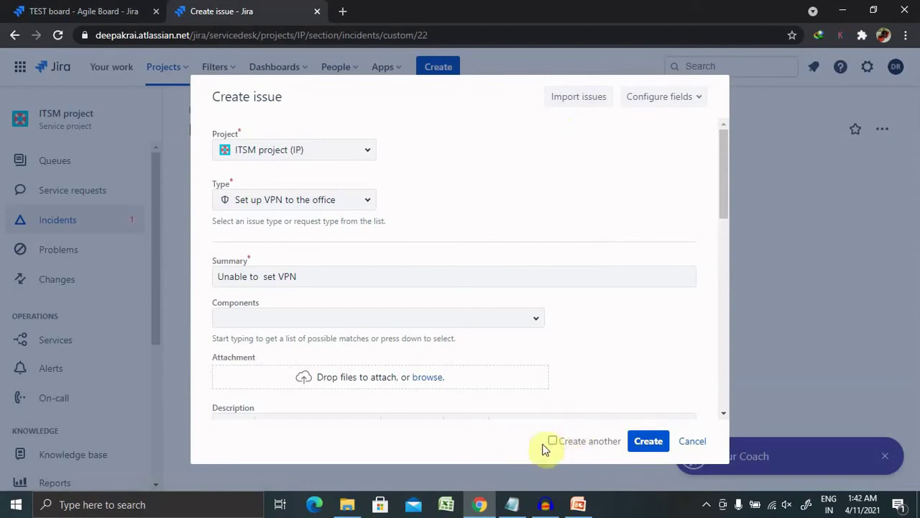
Submit the 'Unable to set VPN' request with Create.
click(649, 441)
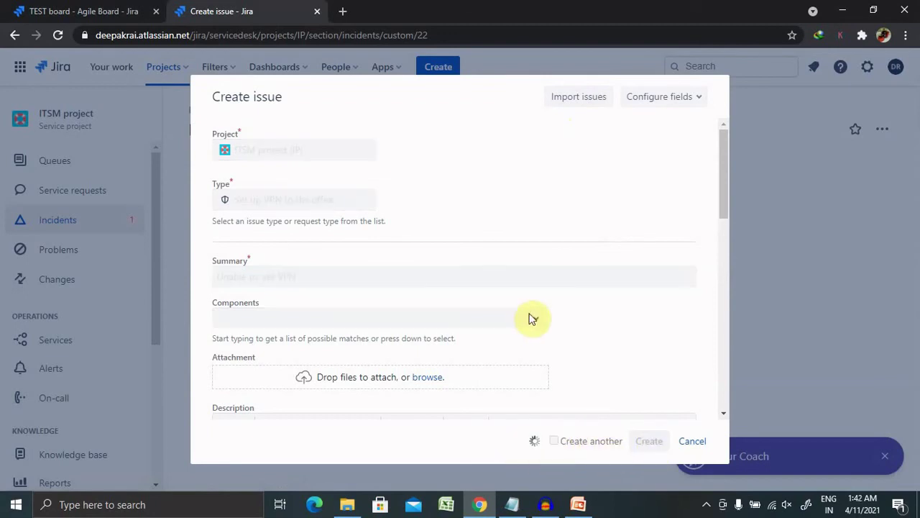